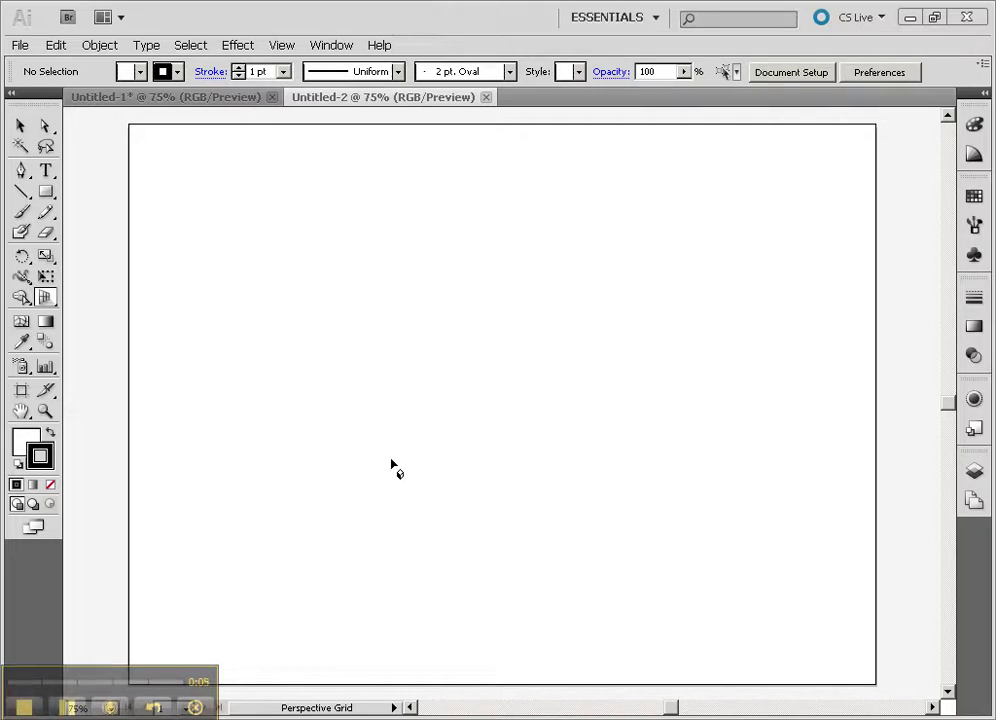
Show the perspective grid and switch it to the One Point Perspective [1P-Normal View] preset.
click(20, 125)
click(44, 299)
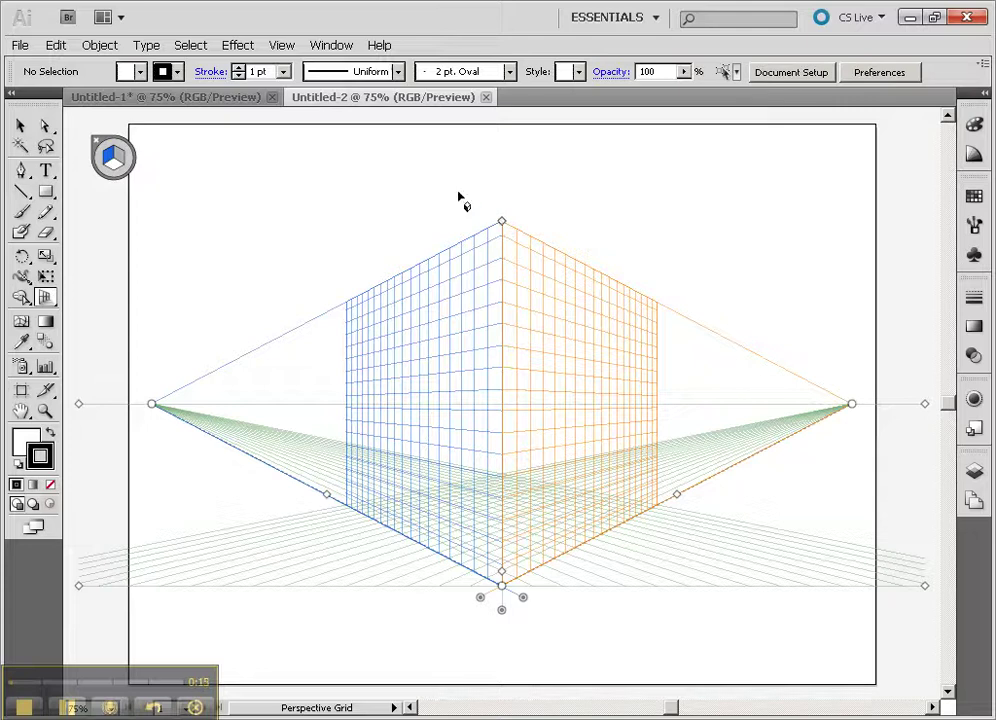
click(282, 47)
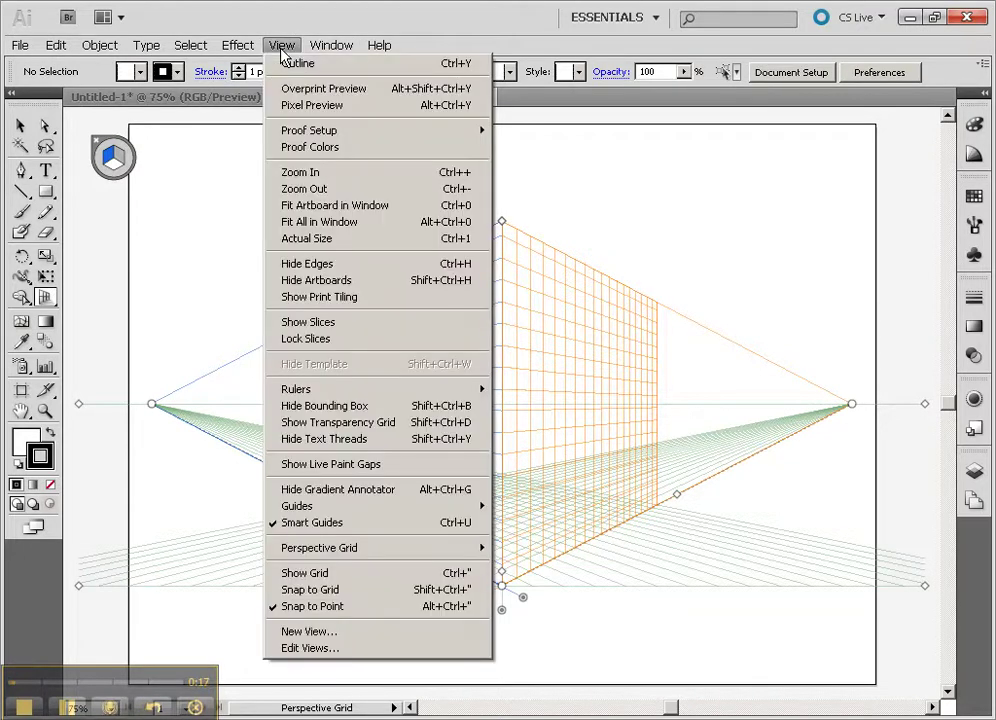
mouse_move(335, 554)
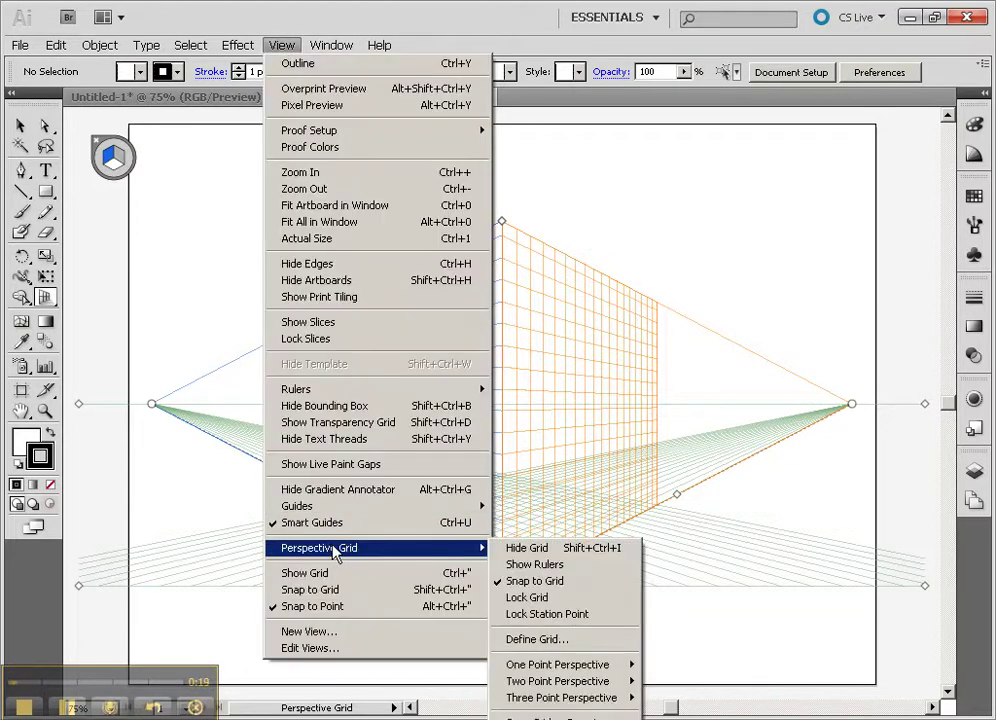
mouse_move(567, 664)
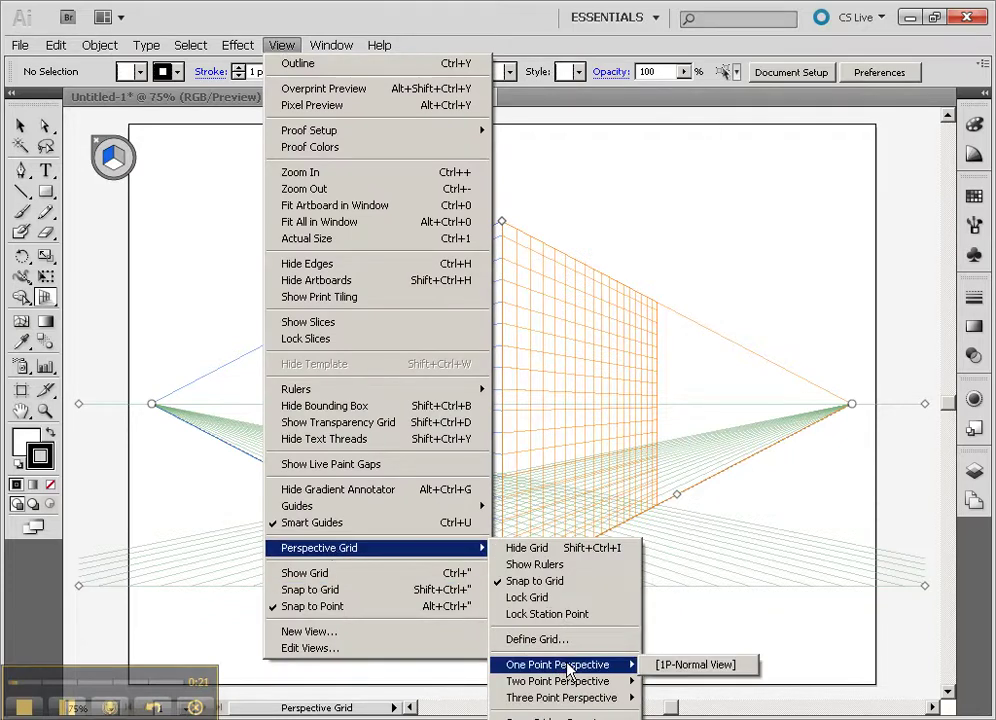
click(678, 668)
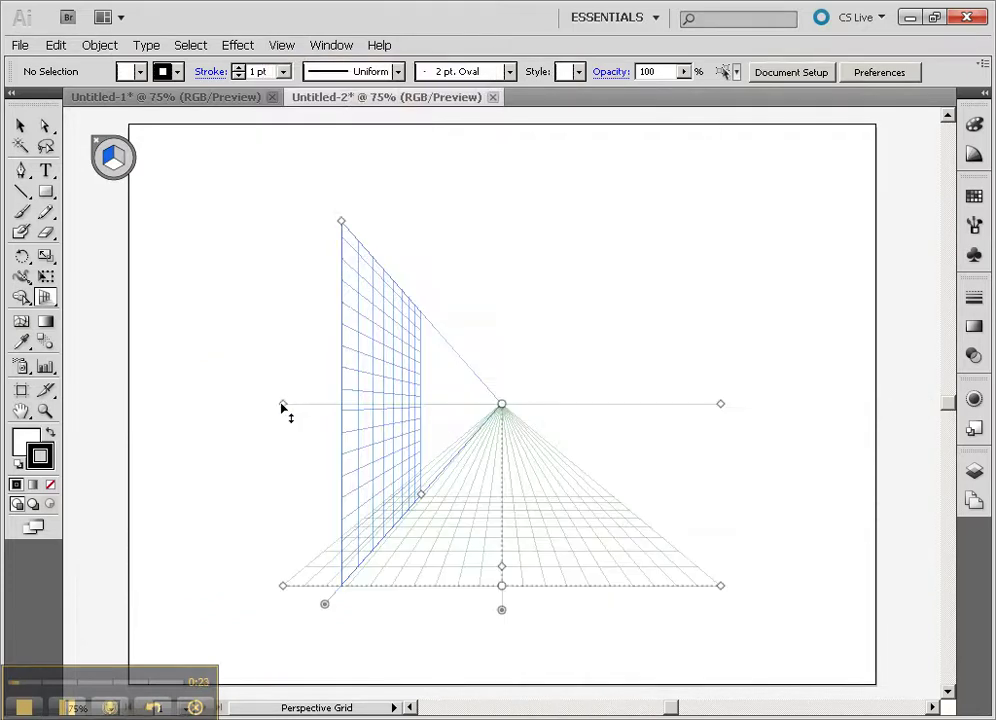
Raise the horizon, push the vanishing point right, reposition and extend the wall plane, and resize the cells.
drag(281, 405, 186, 319)
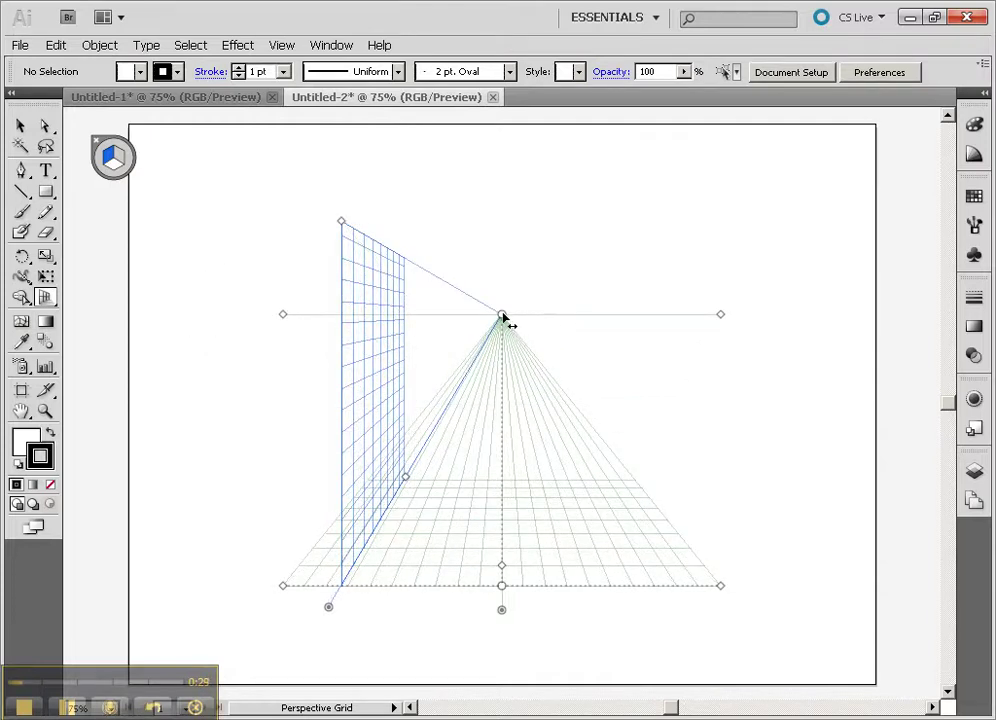
drag(503, 316, 640, 316)
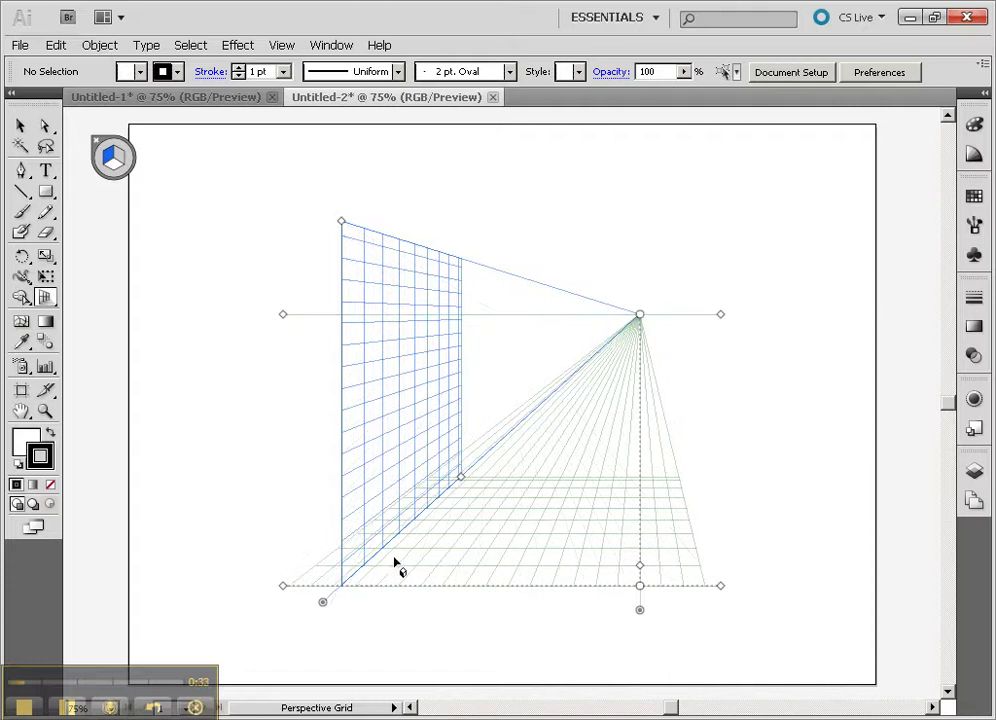
drag(322, 602, 84, 594)
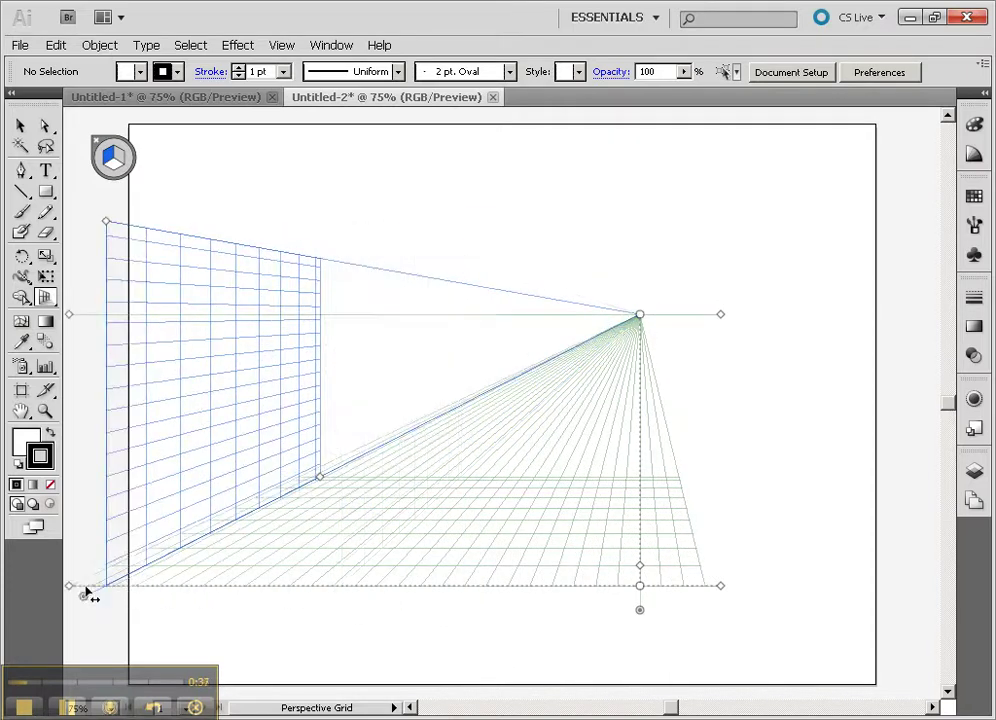
drag(320, 477, 551, 372)
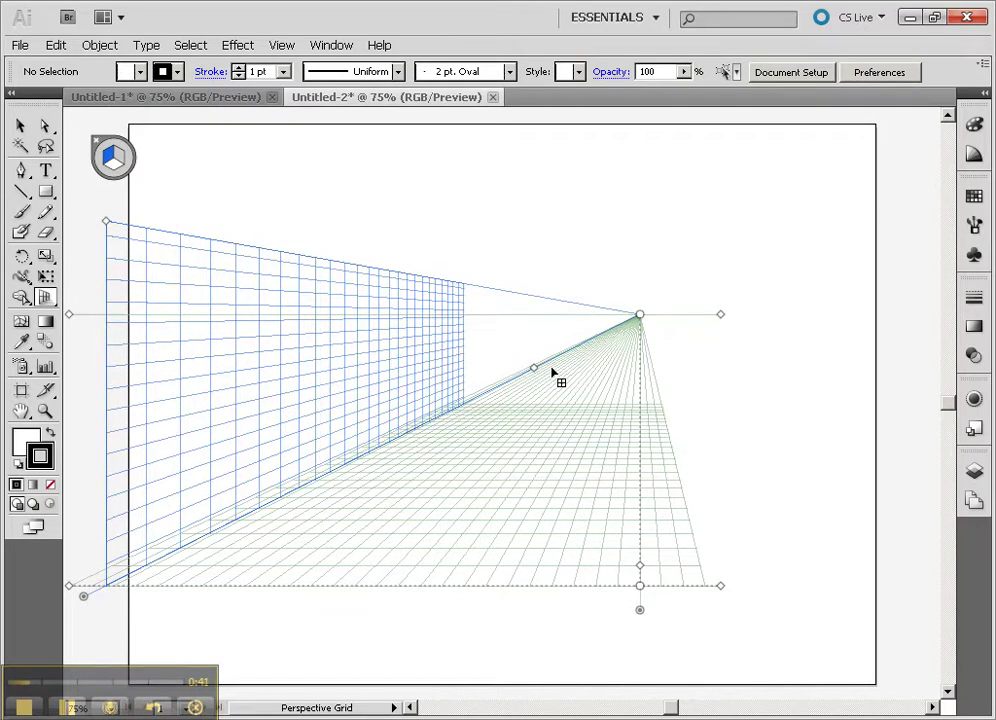
scroll(551, 372, up, 5)
scroll(551, 373, down, 5)
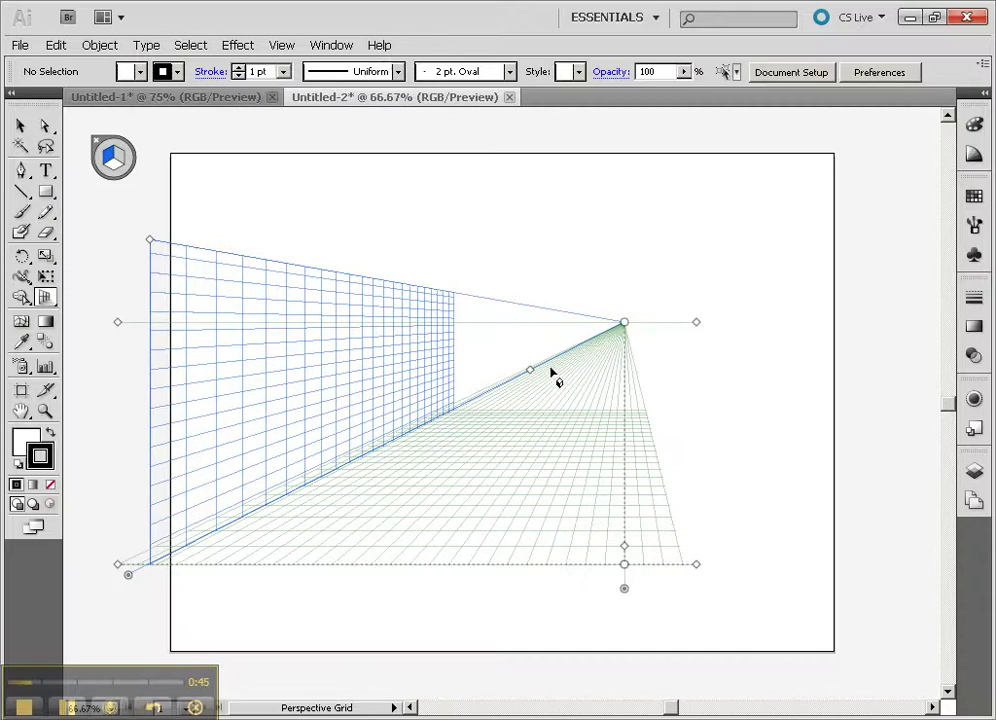
drag(625, 548, 606, 558)
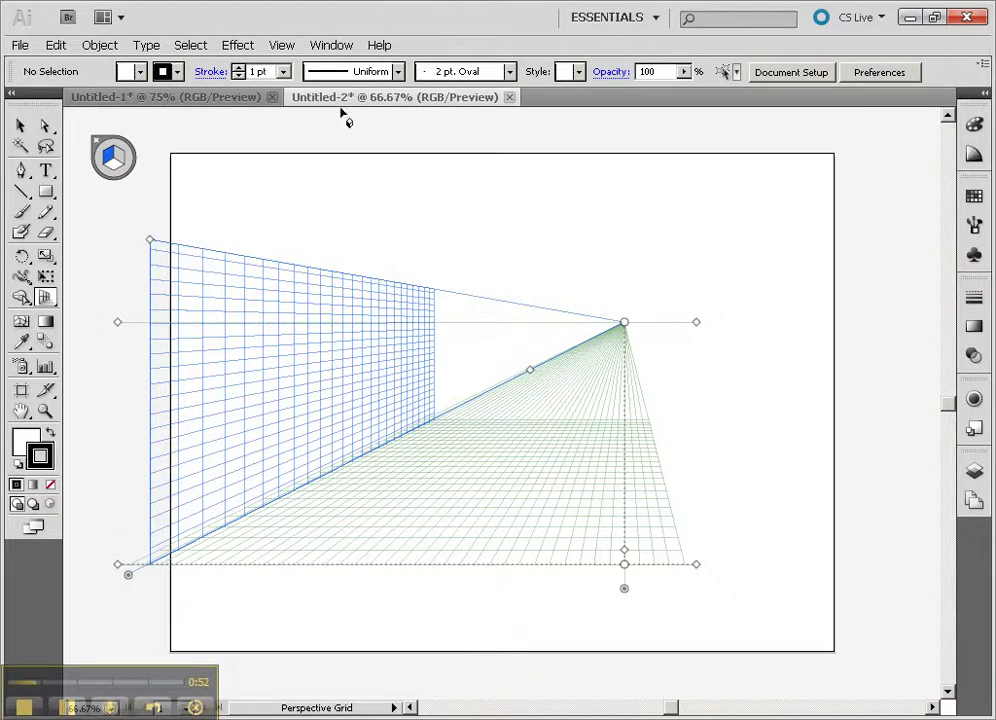
Change the grid to the Three Point Perspective [3P-Normal View] preset.
click(281, 45)
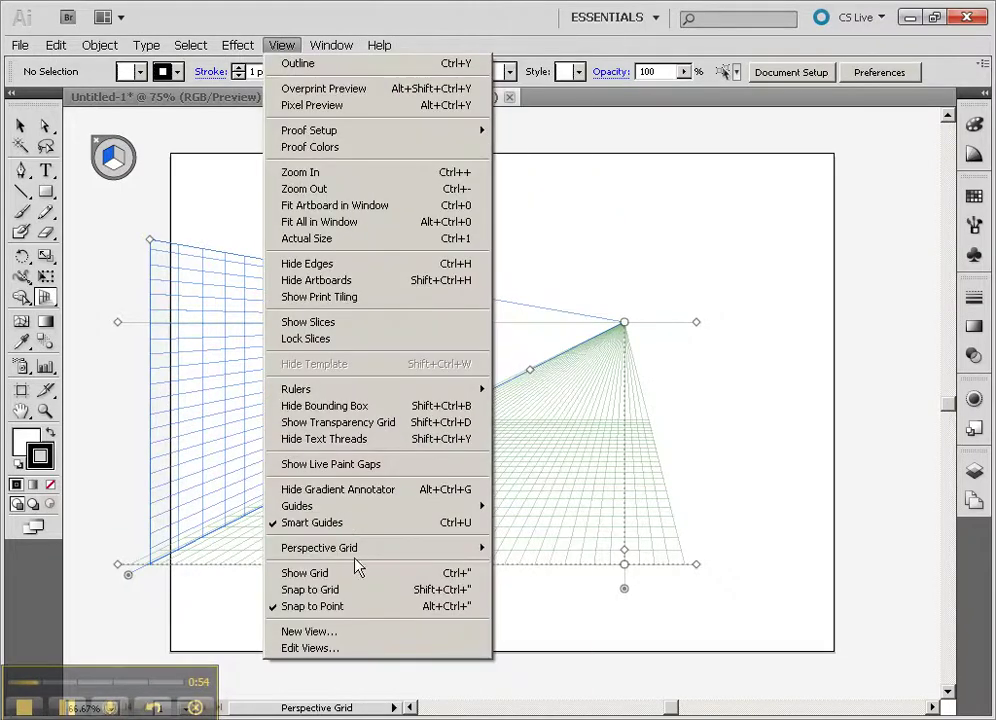
mouse_move(360, 548)
mouse_move(632, 697)
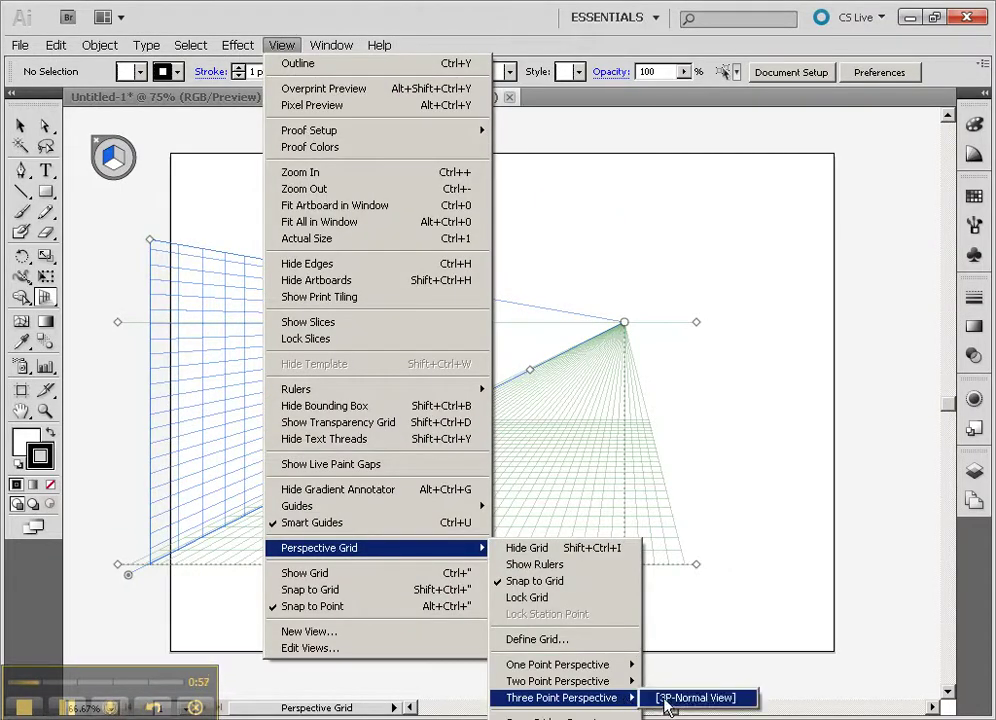
click(667, 698)
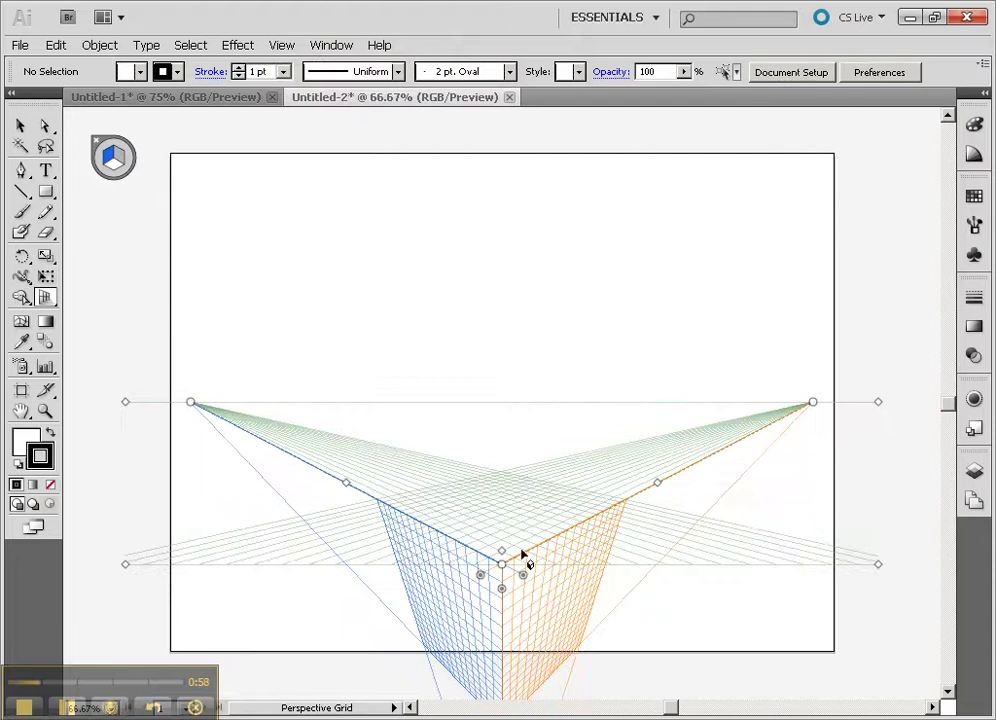
scroll(523, 556, down, 5)
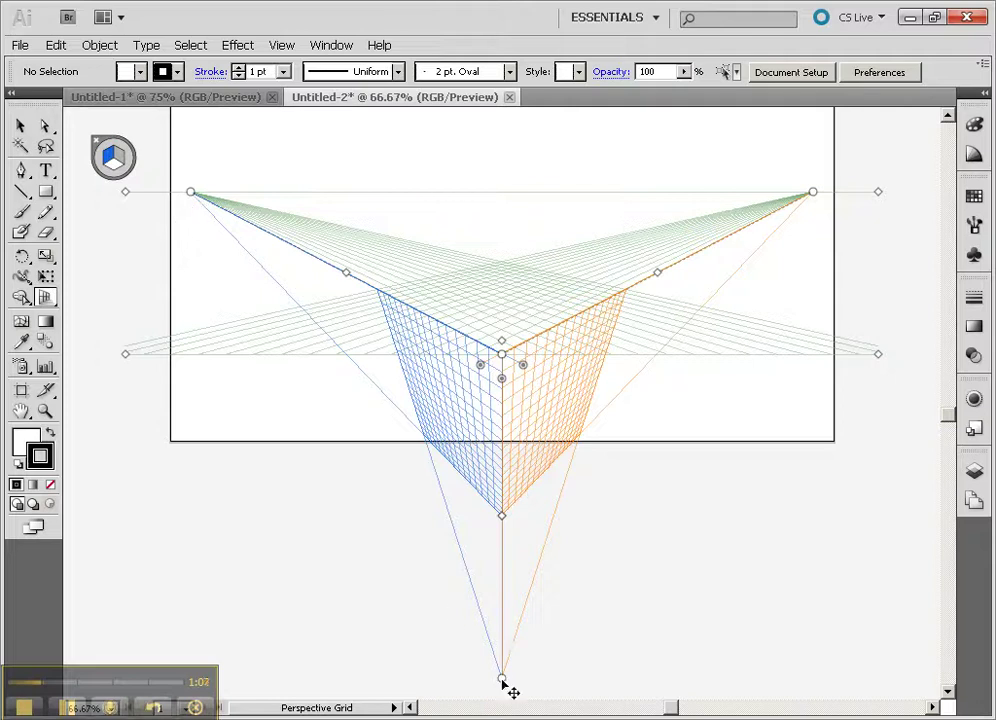
Move the third vanishing point high above, spread the side vanishing points outward, and lengthen the planes.
drag(502, 680, 504, 120)
scroll(616, 460, down, 5)
scroll(612, 452, down, 5)
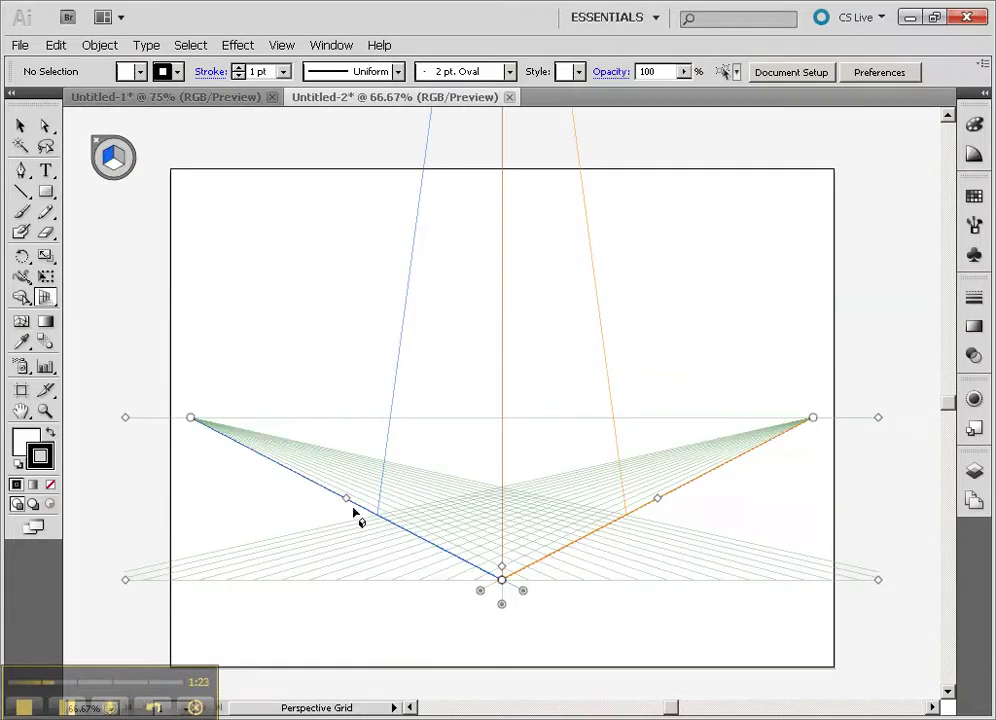
drag(191, 420, 151, 419)
drag(813, 418, 849, 417)
drag(503, 567, 503, 213)
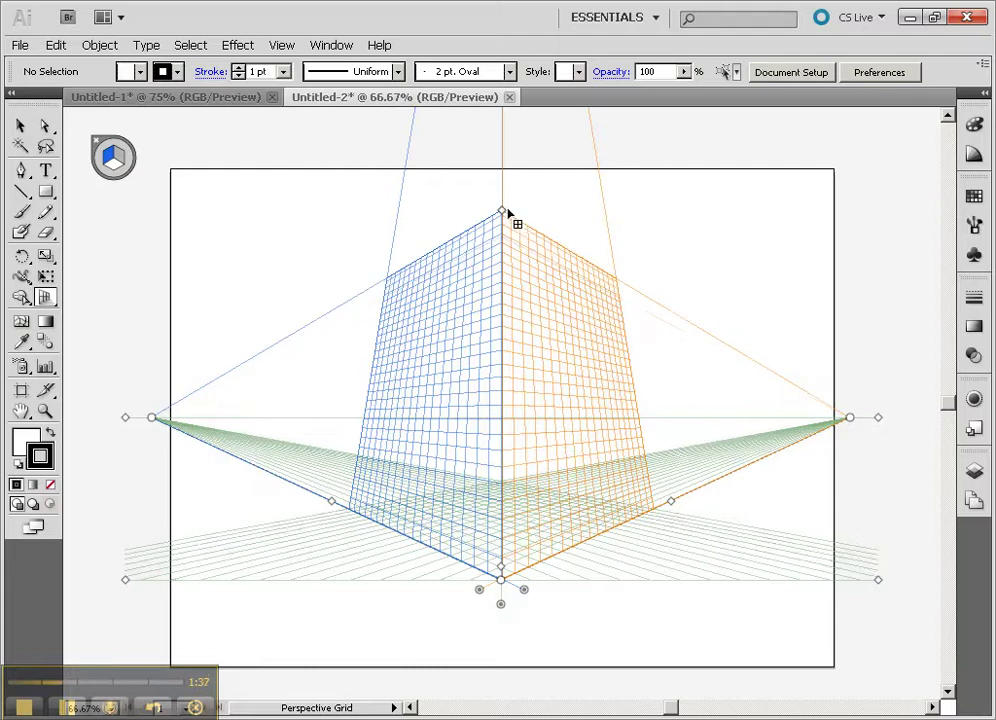
drag(500, 612, 488, 648)
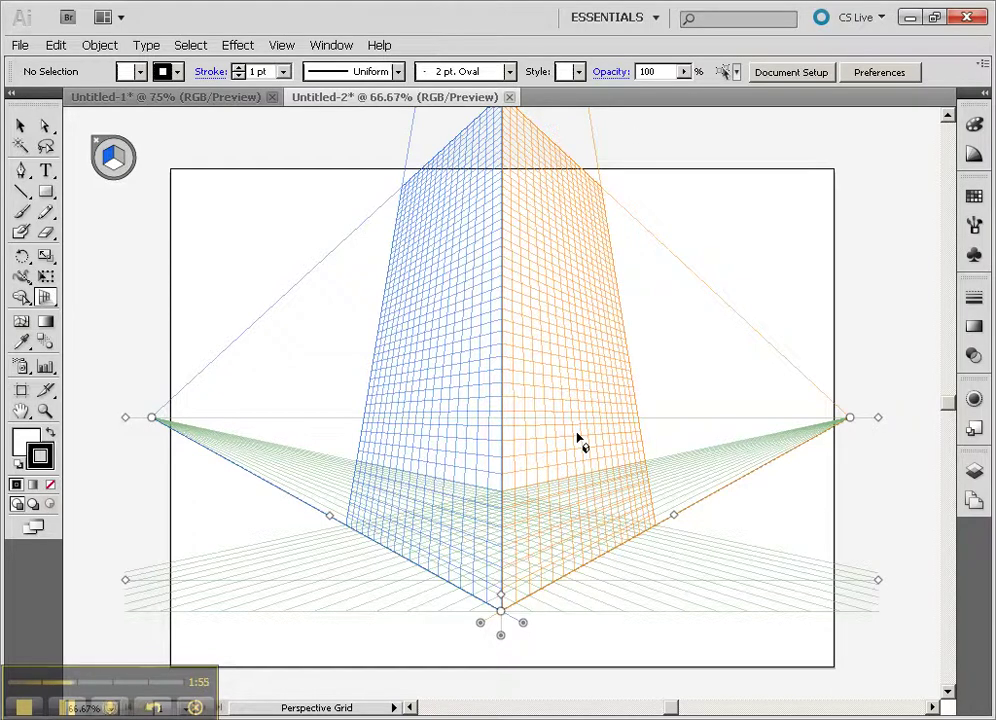
Draw a large outline rectangle and a small window rectangle on the right perspective plane.
click(46, 194)
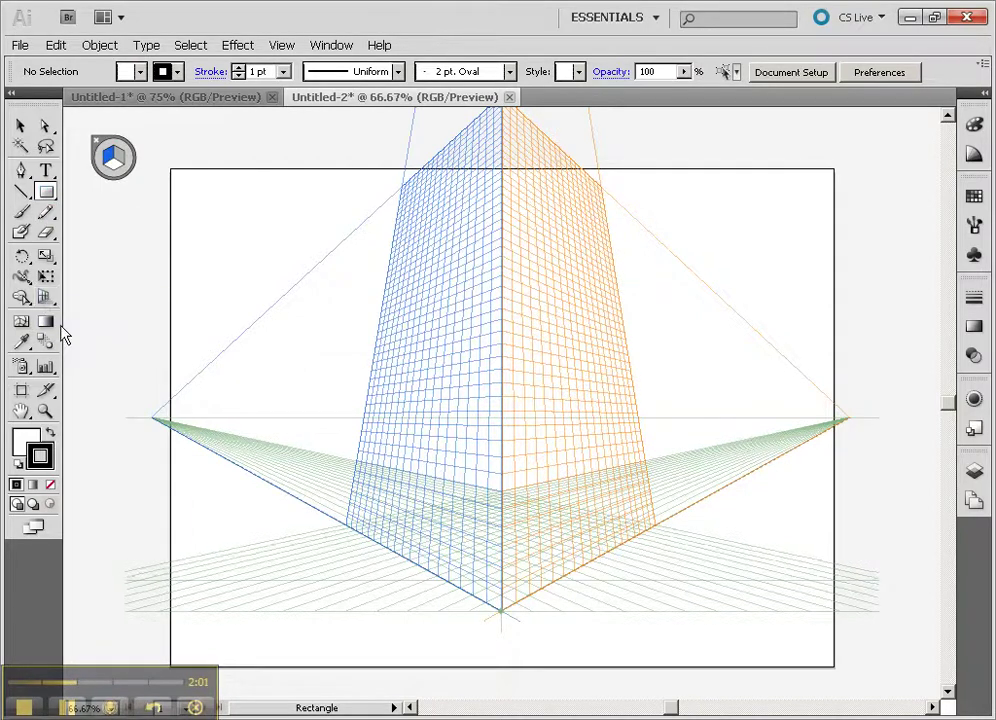
drag(529, 212, 658, 467)
key(ctrl+z)
click(127, 161)
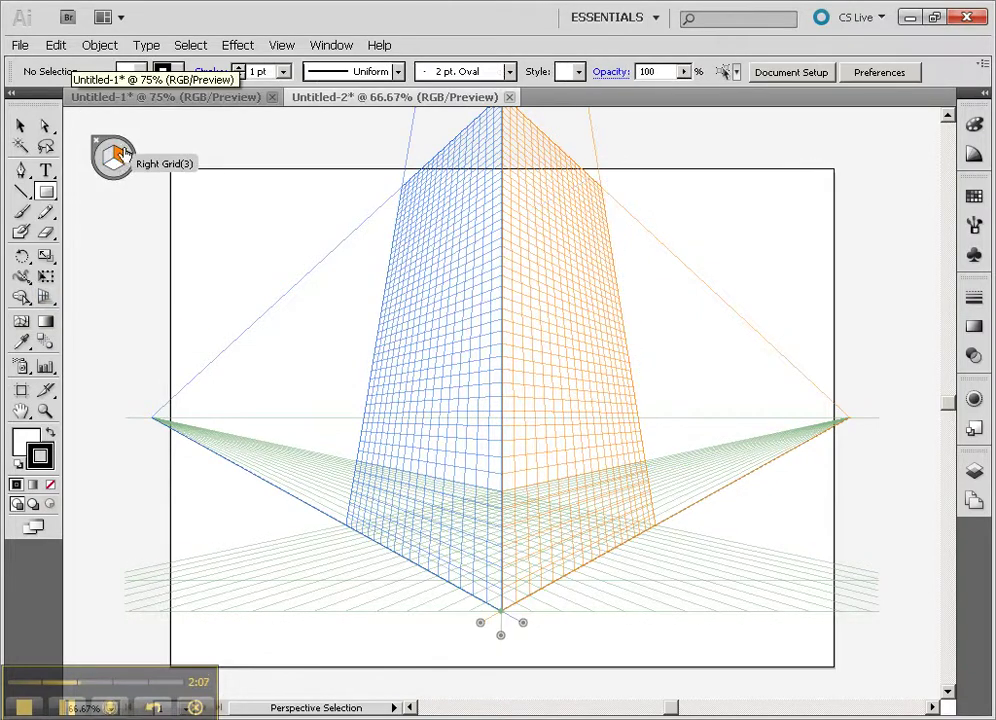
drag(522, 218, 716, 486)
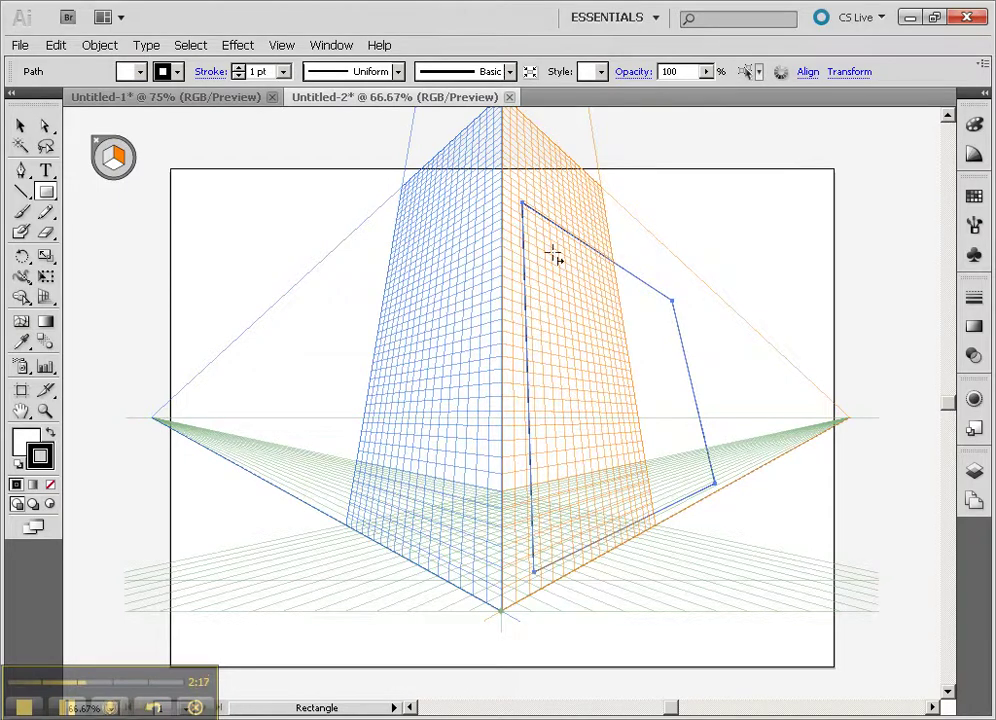
drag(537, 235, 571, 284)
Fill the small window rectangle with solid black.
click(22, 127)
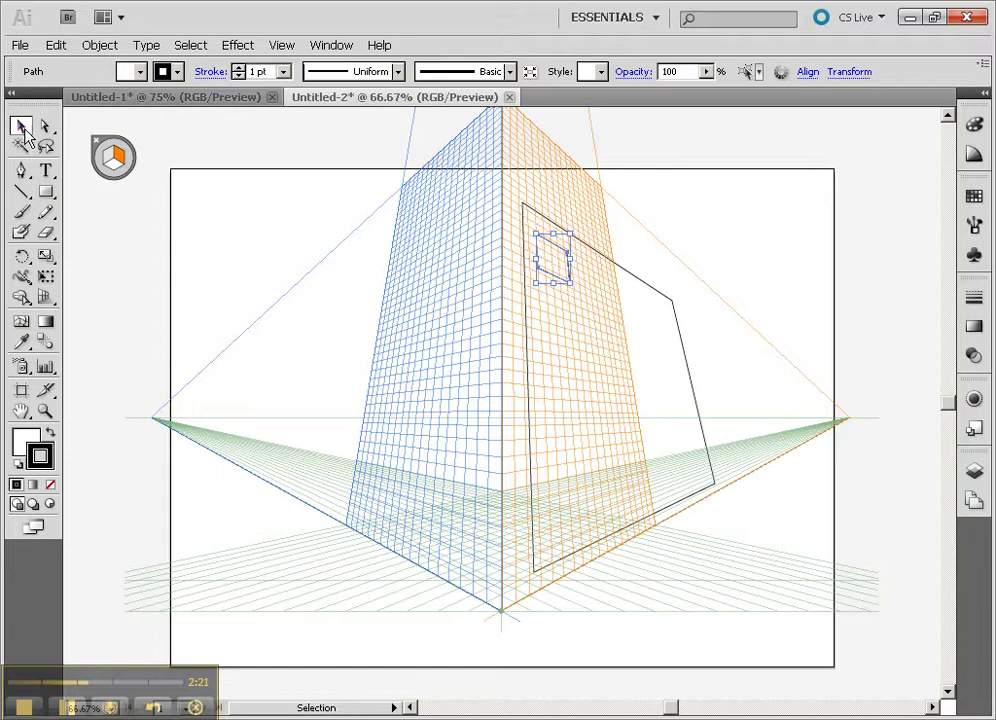
click(51, 437)
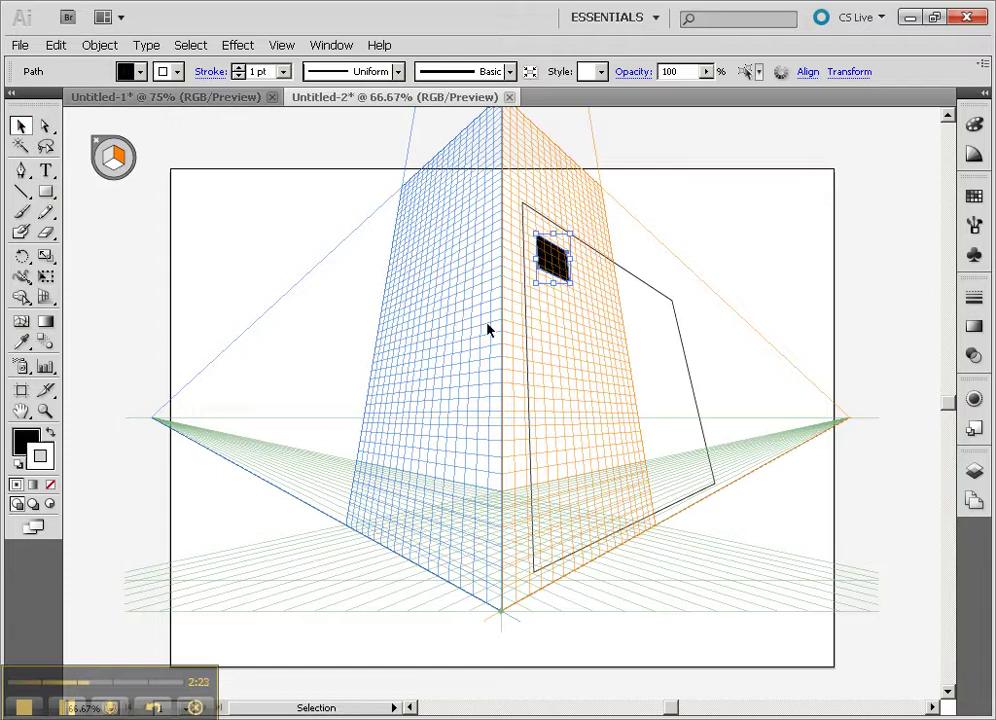
drag(560, 262, 706, 575)
key(ctrl+z)
With Perspective Selection, copy the black window down the right plane and repeat with Ctrl+D.
click(47, 278)
click(47, 280)
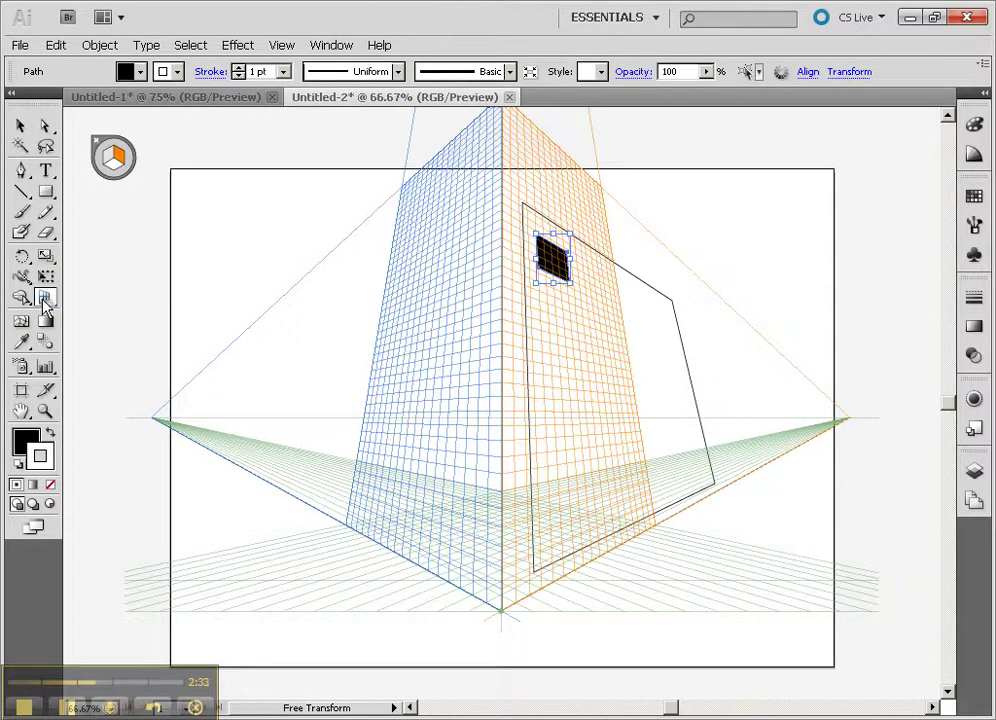
click(44, 298)
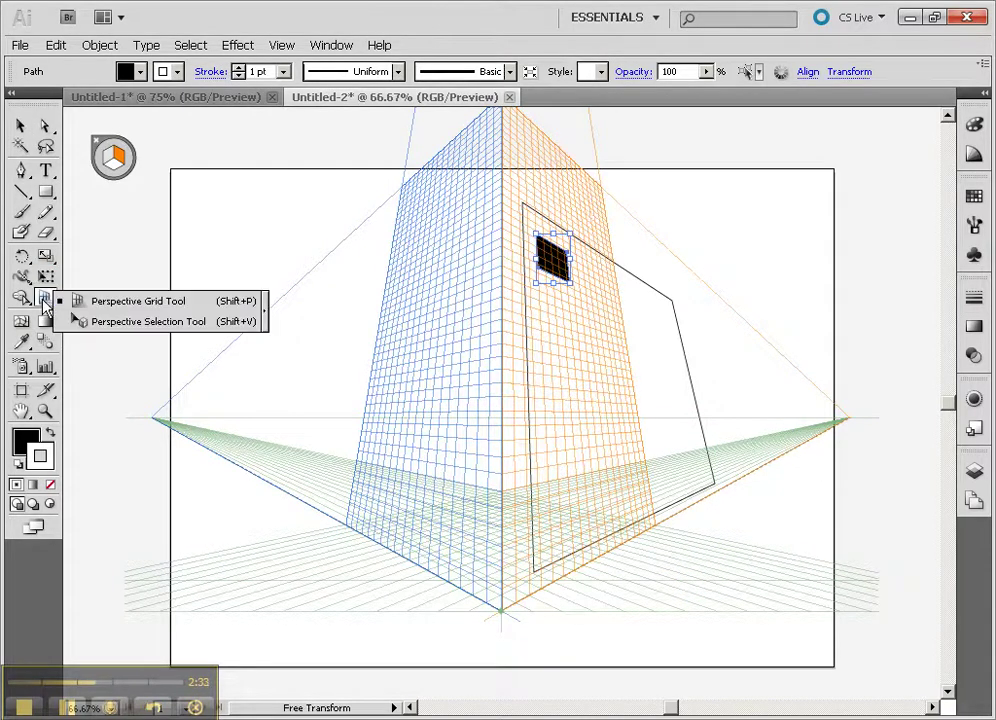
click(122, 324)
drag(561, 292, 565, 314)
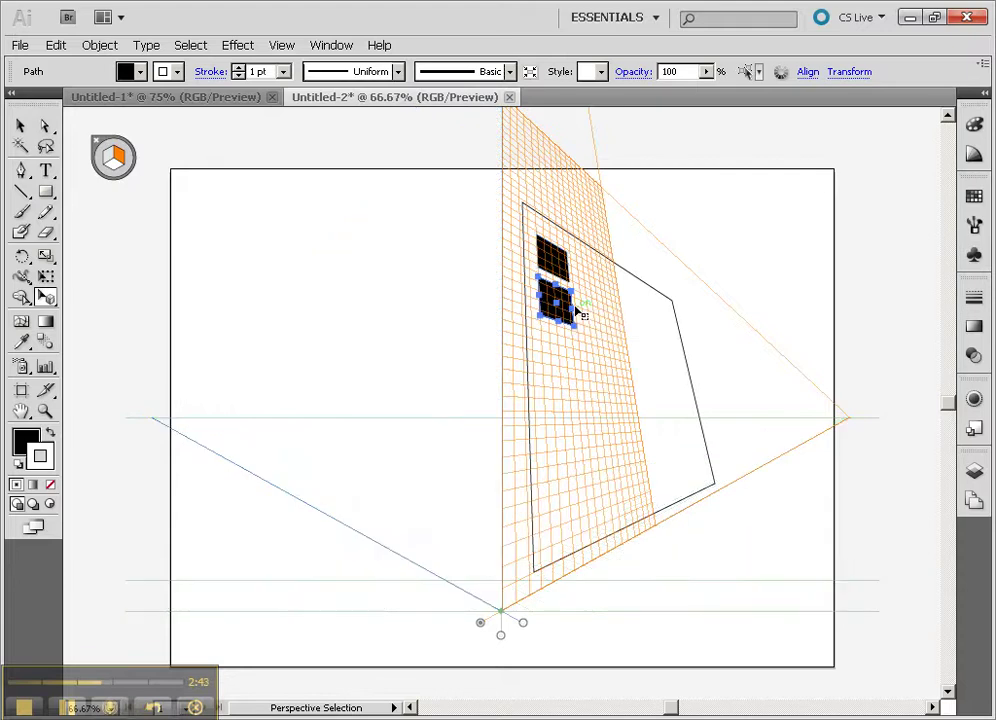
key(ctrl+d)
key(ctrl+d)
key(ctrl+d)
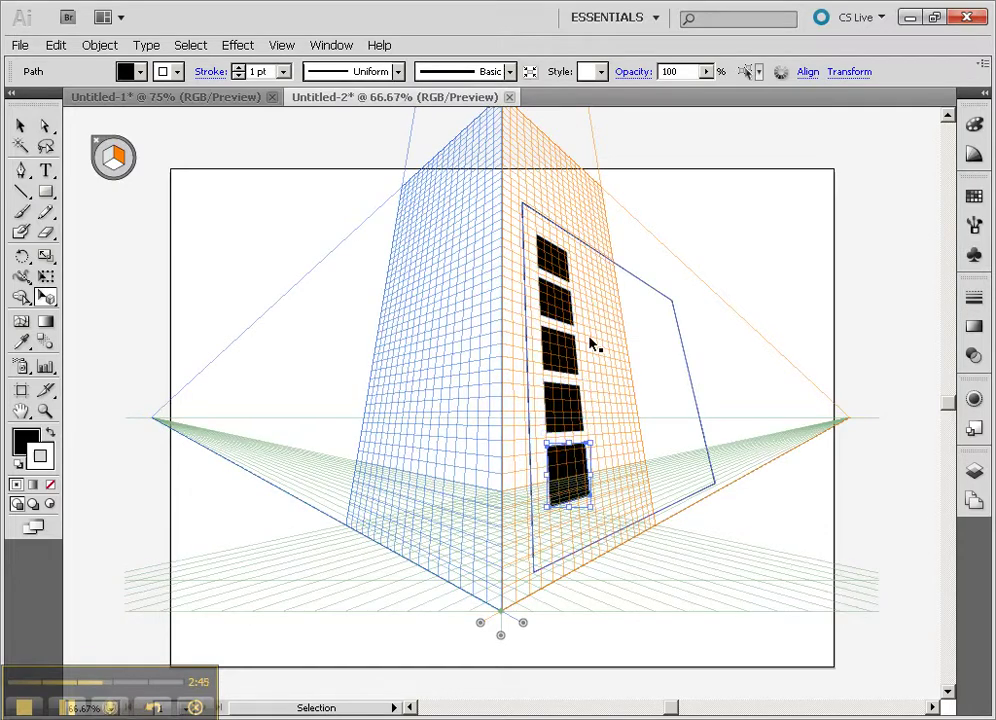
Copy the window column rightward along the plane, repeat for more columns, and deselect.
shift+click(563, 407)
shift+click(560, 352)
shift+click(556, 306)
shift+click(552, 258)
drag(548, 266, 590, 281)
key(ctrl+d)
key(ctrl+d)
key(ctrl+d)
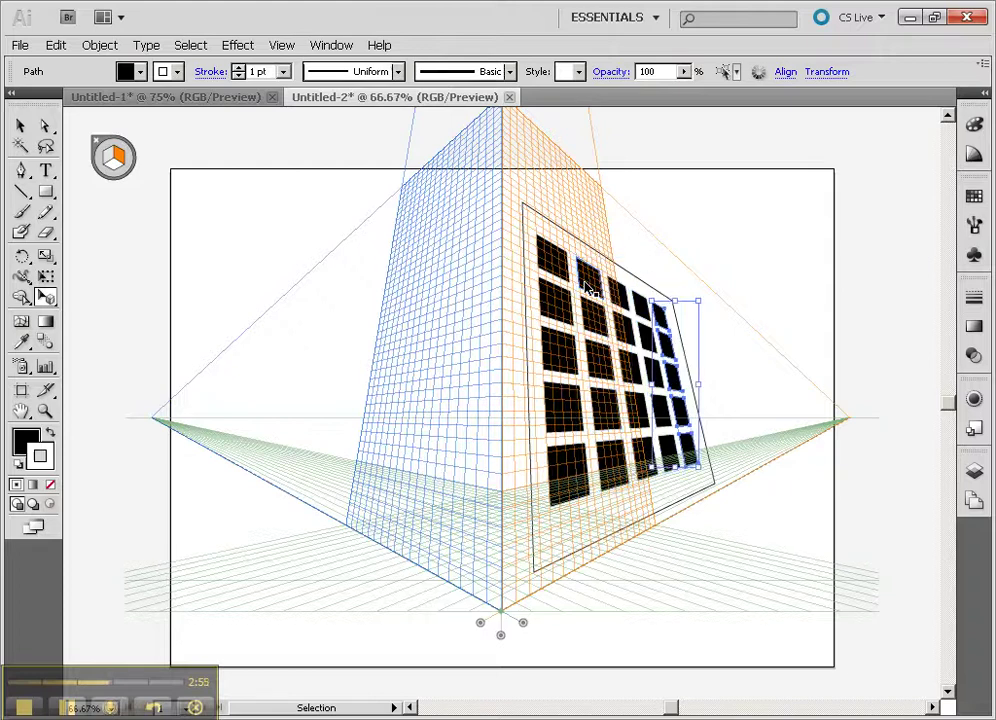
click(745, 232)
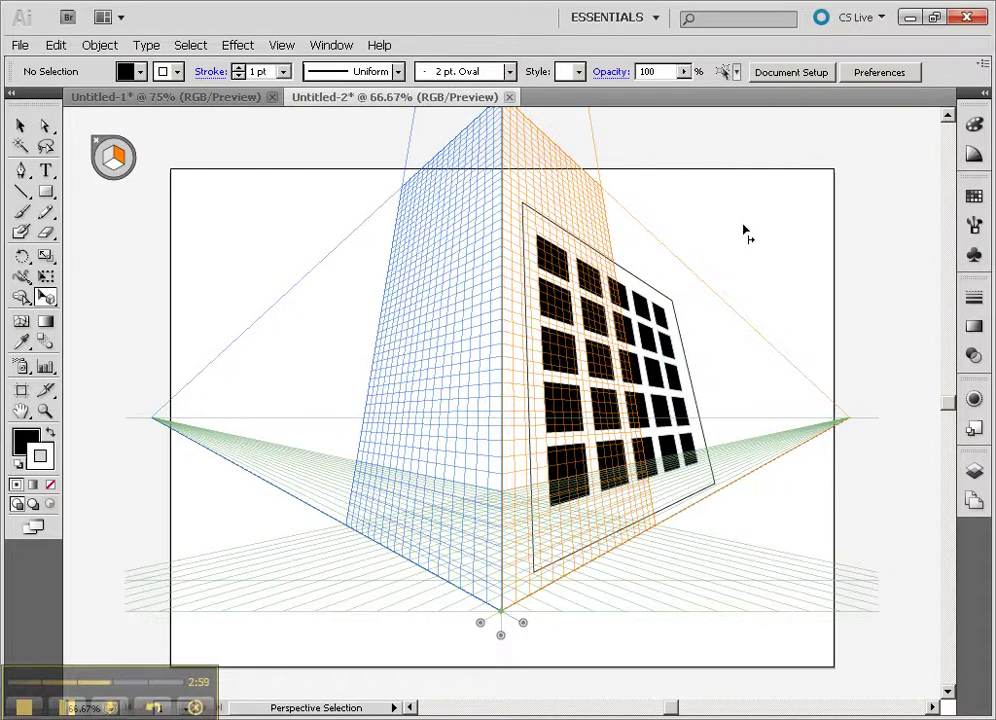
click(21, 125)
Hide the perspective grid and start a text line near the artboard's top-left.
click(45, 170)
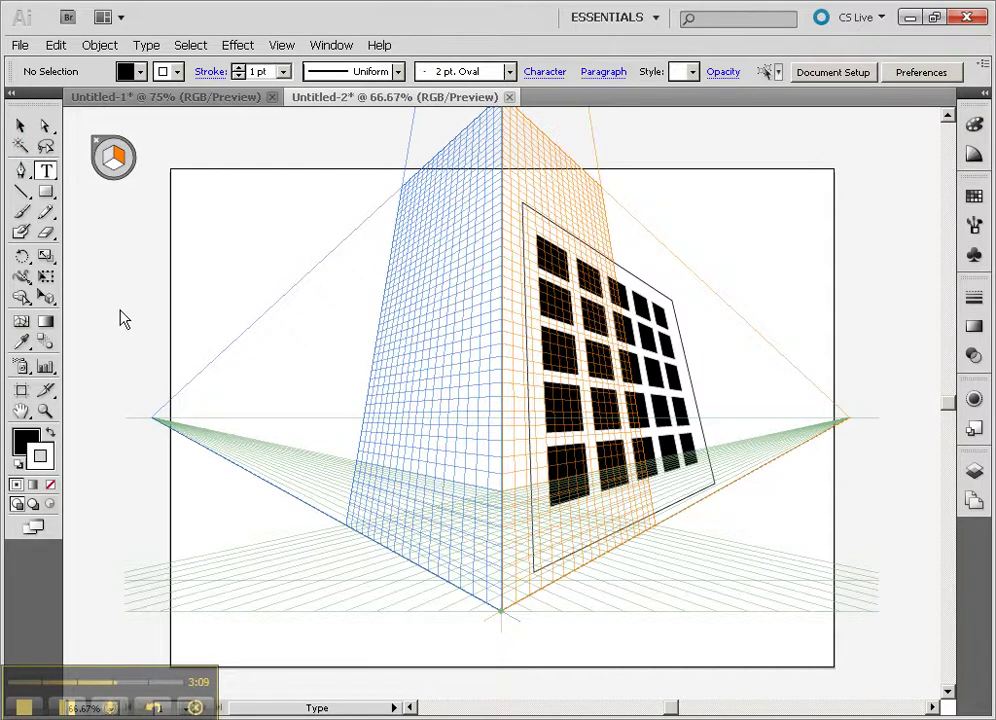
click(281, 45)
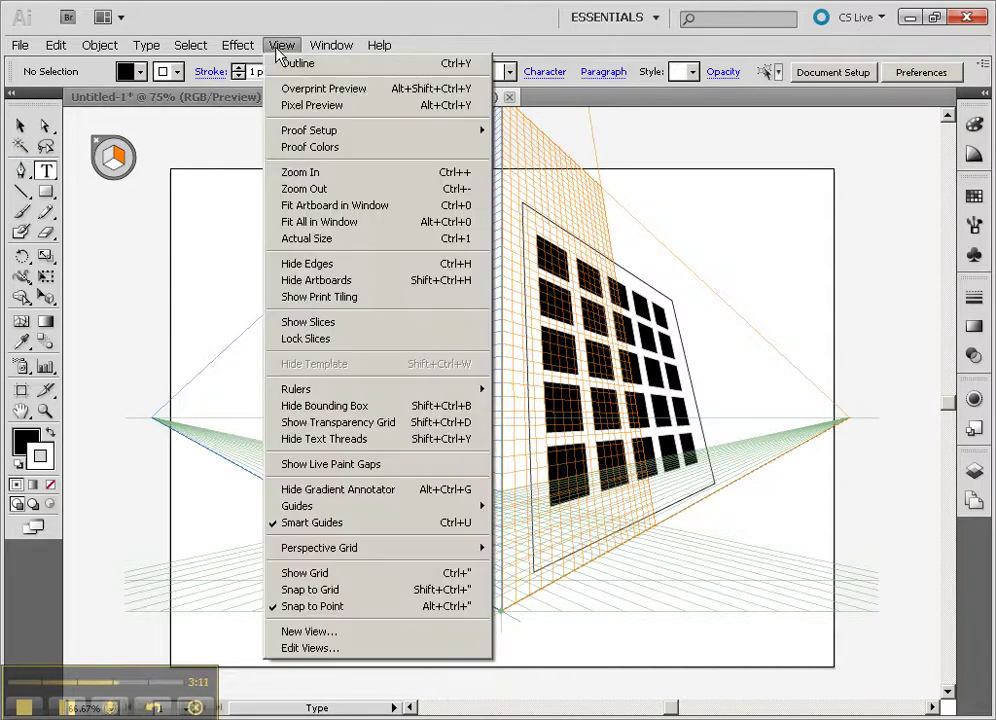
mouse_move(329, 548)
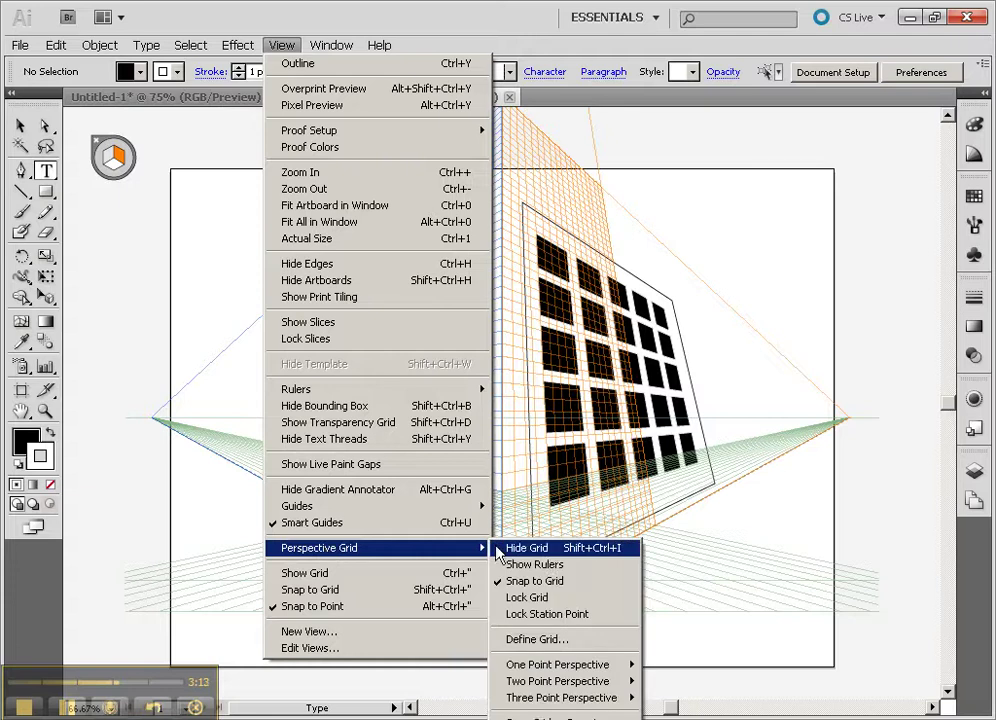
click(540, 547)
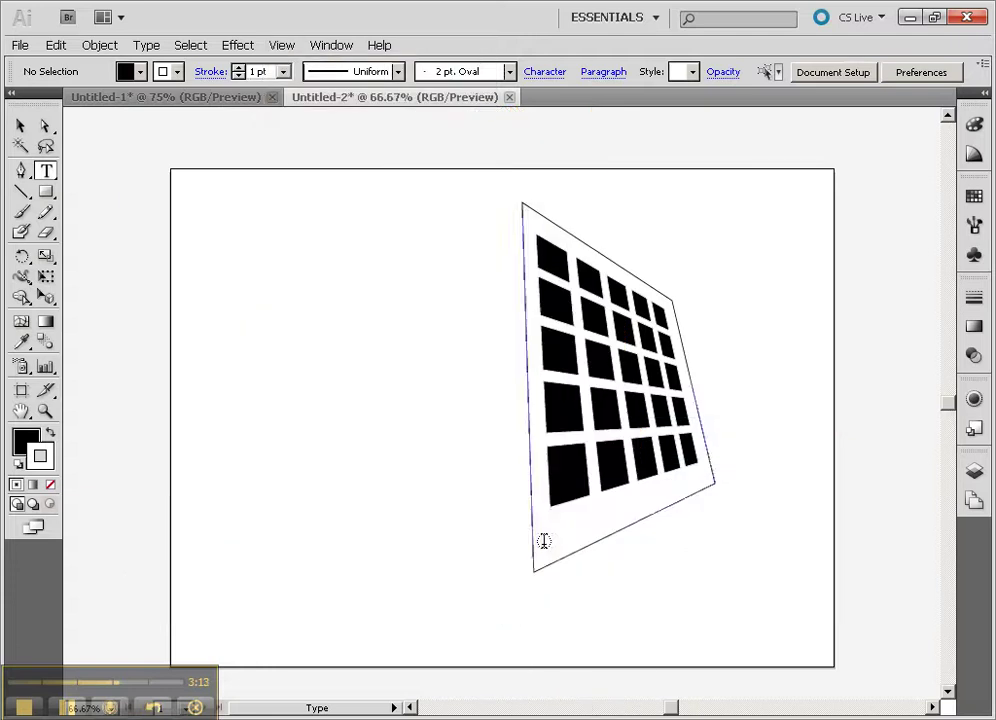
click(142, 222)
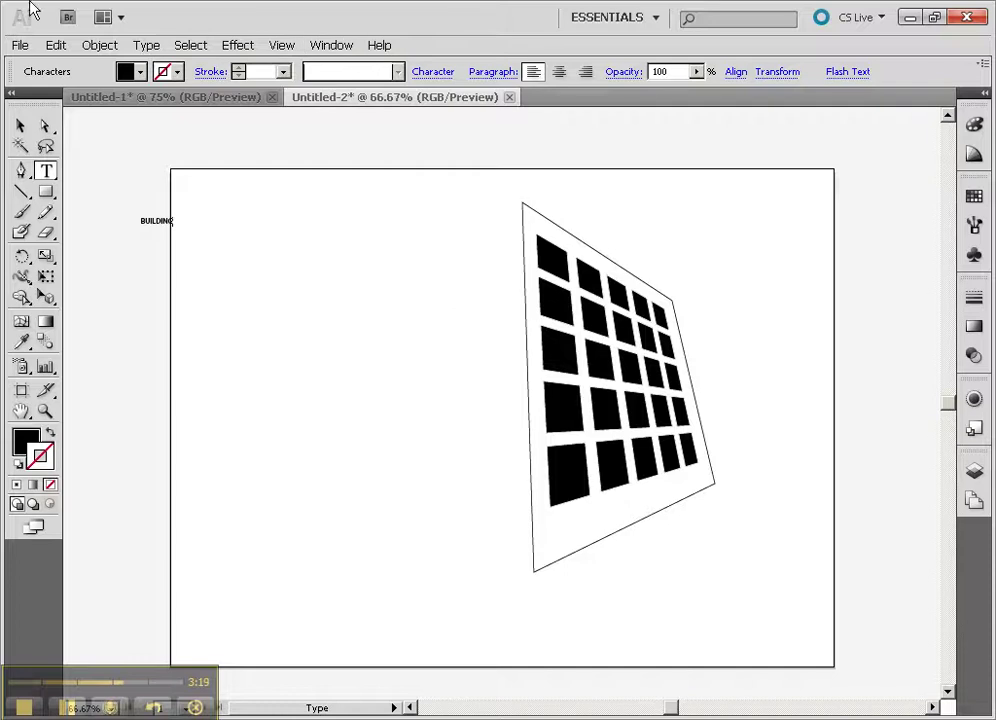
click(20, 125)
drag(175, 230, 487, 343)
drag(345, 315, 343, 313)
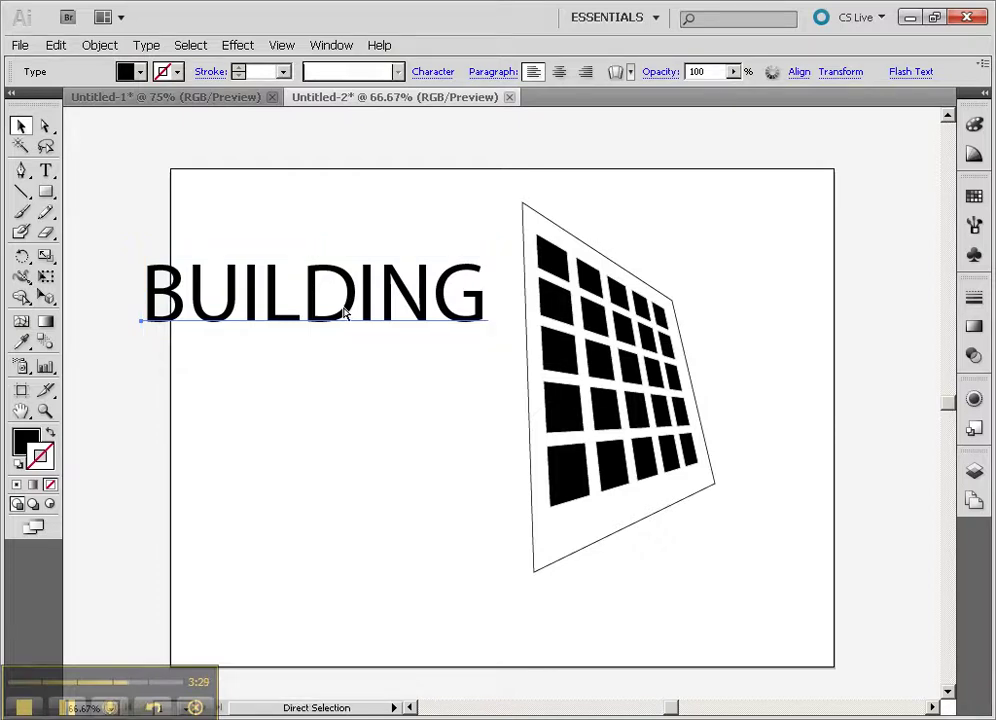
key(ctrl+x)
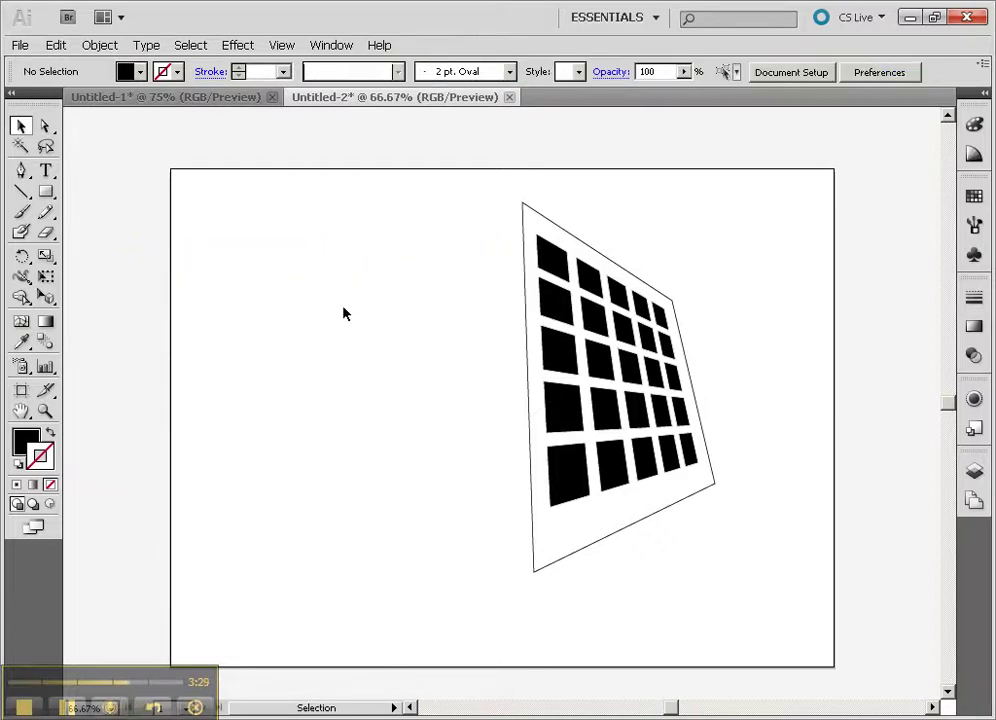
click(45, 296)
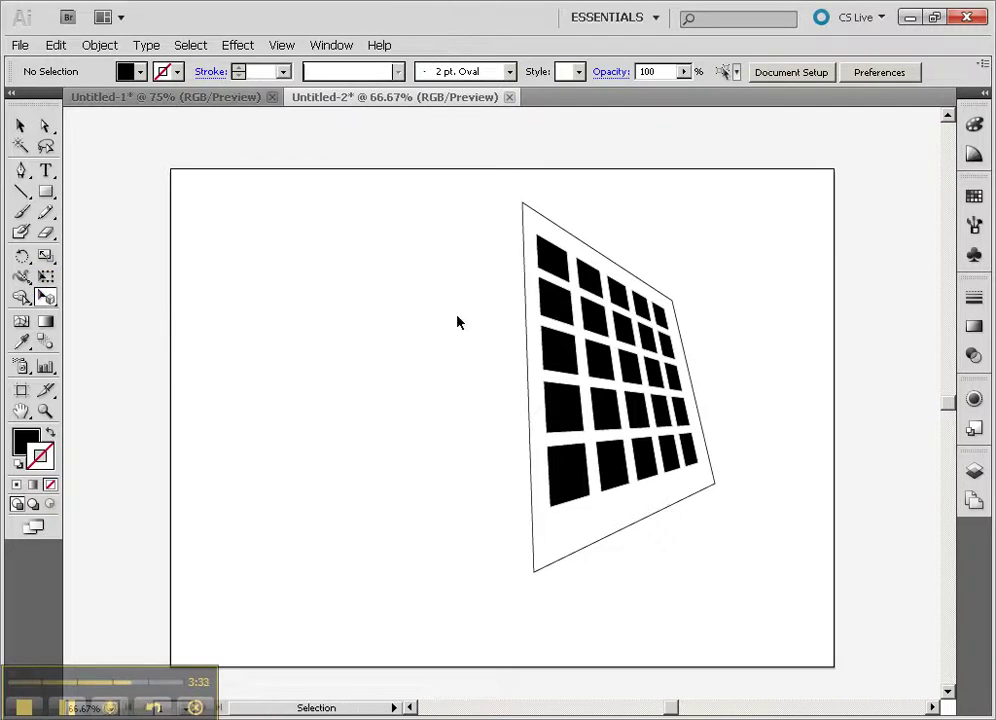
Paste the BUILDING text and place it in perspective on the left grid plane.
drag(45, 296, 112, 302)
click(108, 158)
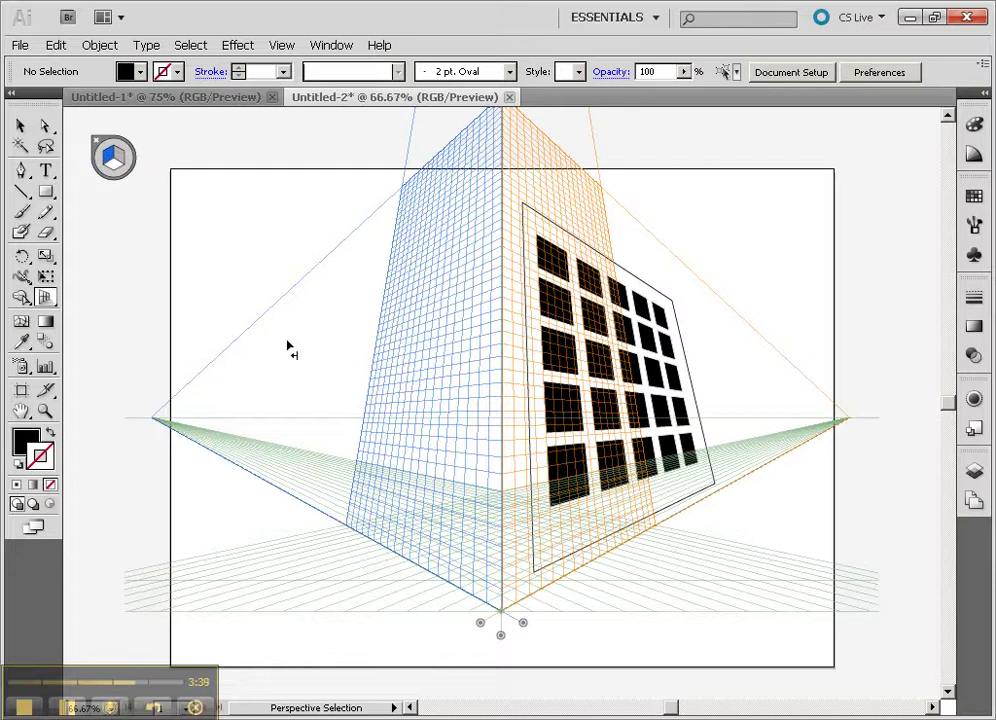
key(ctrl+v)
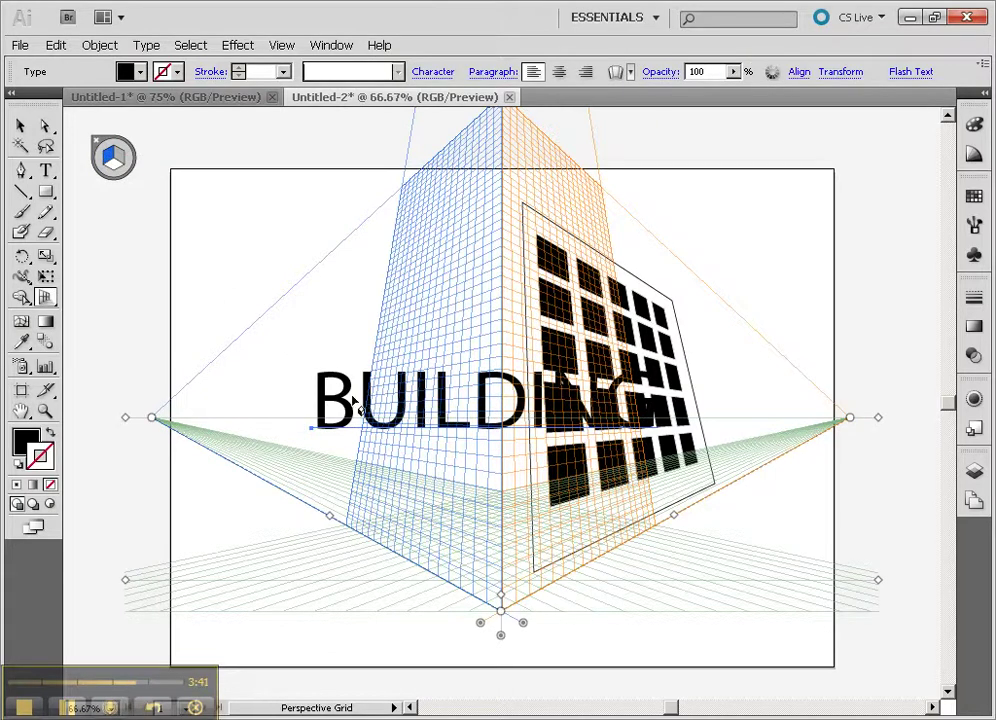
drag(45, 297, 88, 320)
drag(336, 409, 378, 318)
click(240, 260)
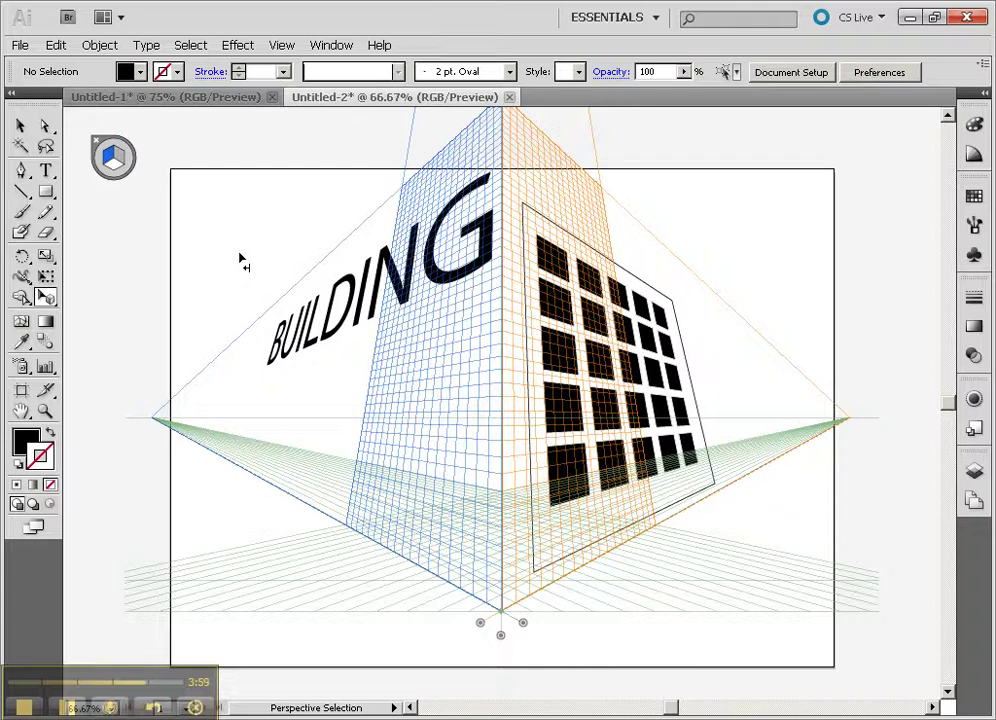
Type a second line 'dfsadfsdfasd', enlarge it, and move it up below BUILDING.
click(45, 170)
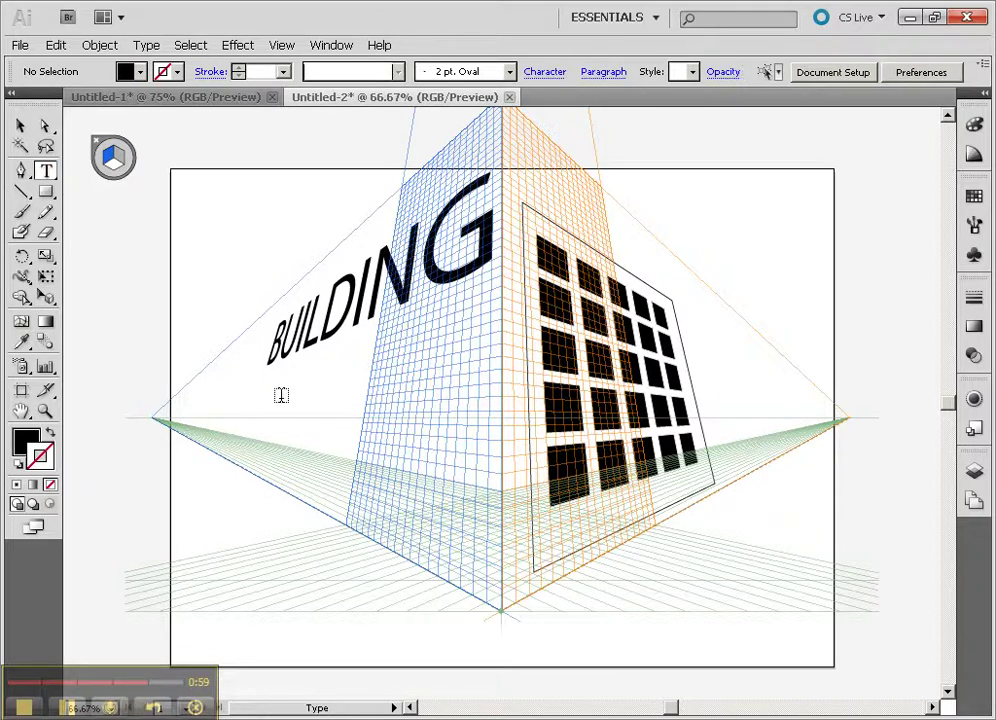
click(282, 384)
text(dfsadfsdfasdf)
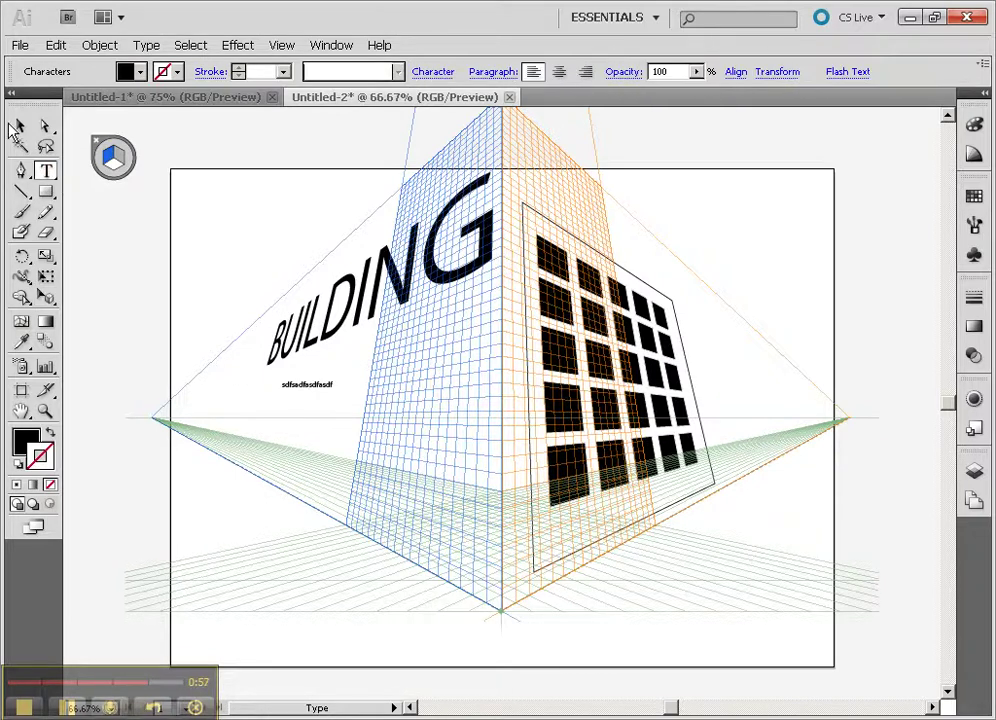
click(20, 125)
drag(332, 394, 460, 494)
drag(349, 419, 357, 384)
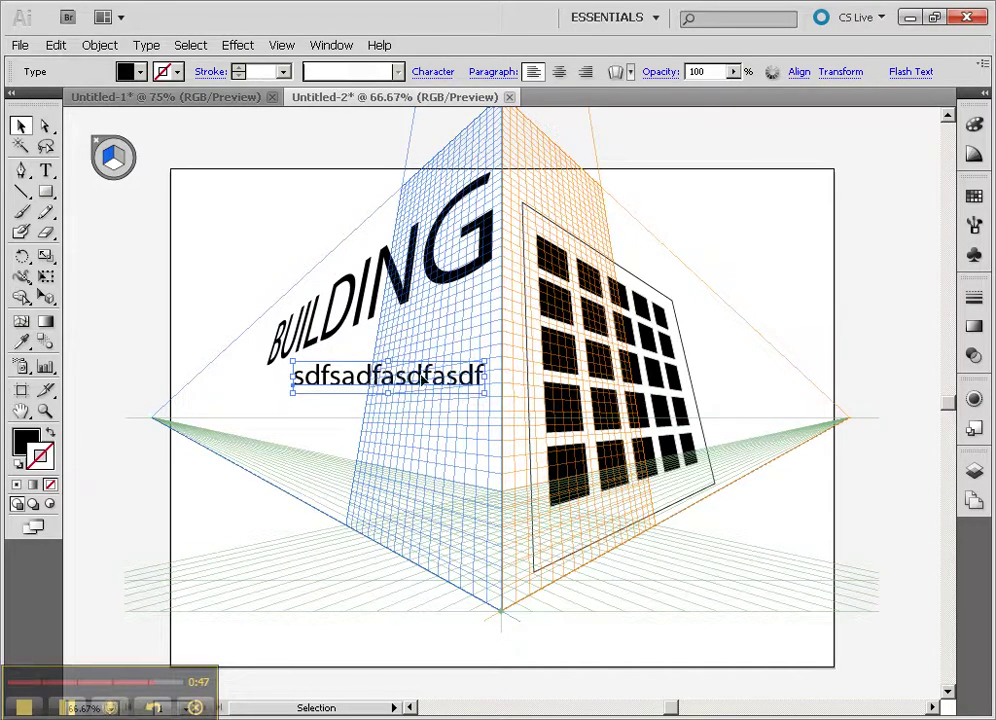
Drag the second text line onto the left perspective plane under BUILDING.
click(45, 297)
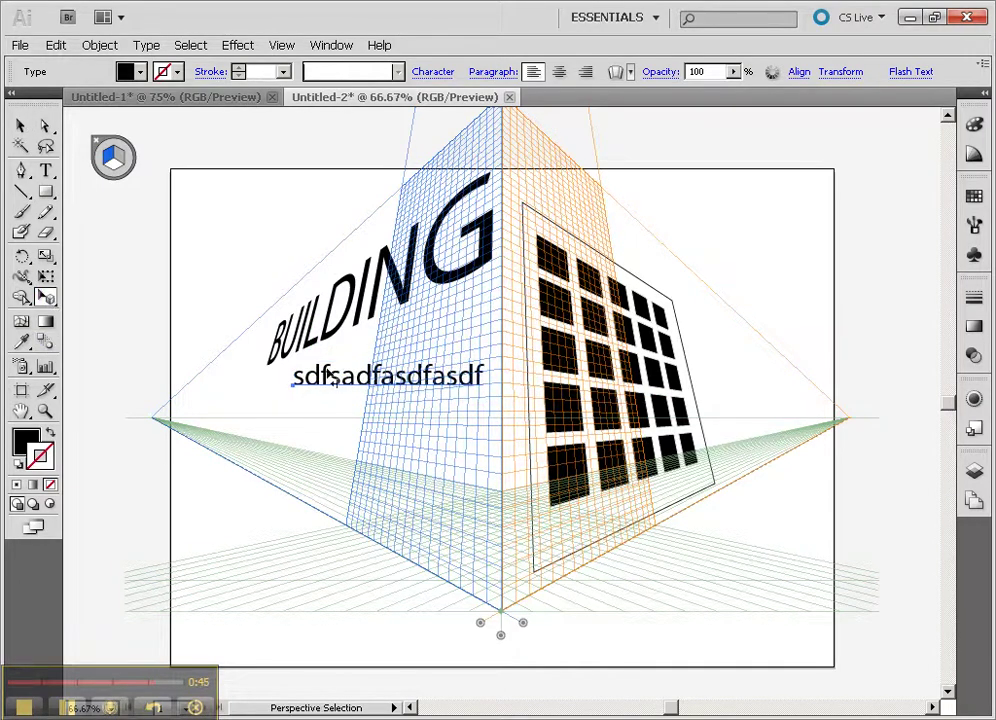
click(325, 377)
mouse_move(371, 371)
mouse_down()
mouse_move(254, 456)
mouse_move(333, 396)
mouse_move(375, 384)
mouse_up()
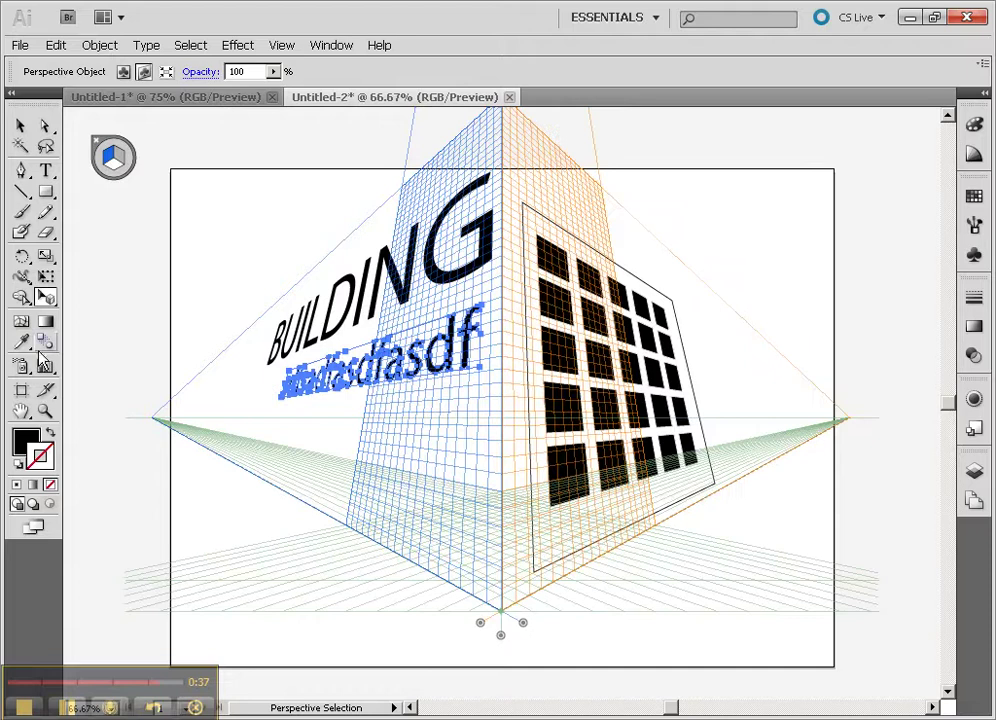
drag(45, 296, 141, 329)
click(281, 45)
mouse_move(340, 551)
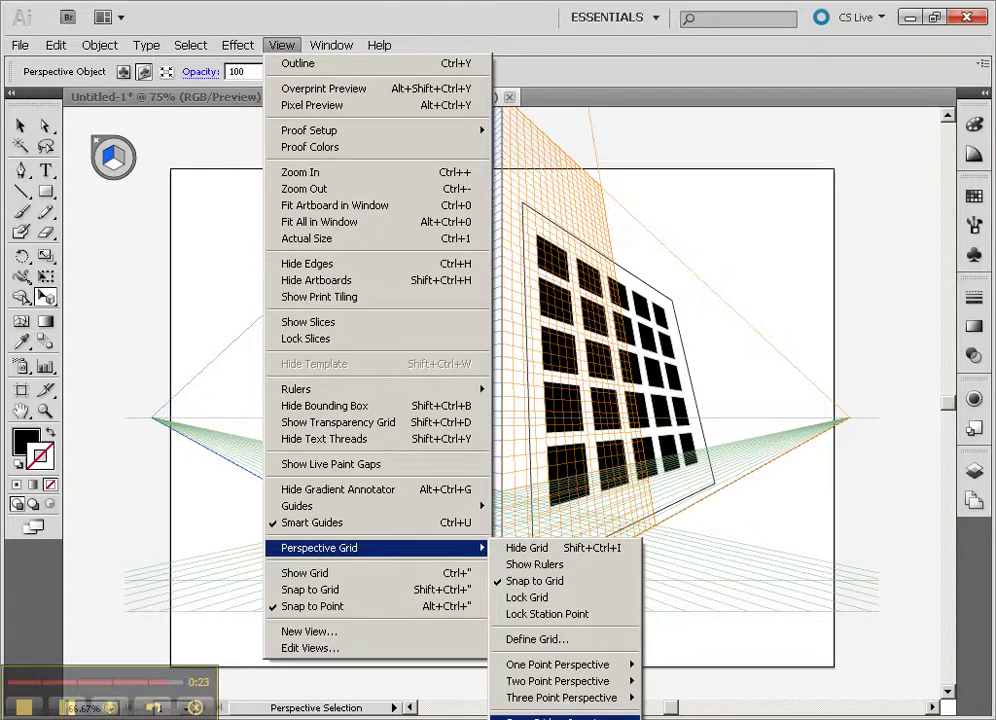
click(670, 200)
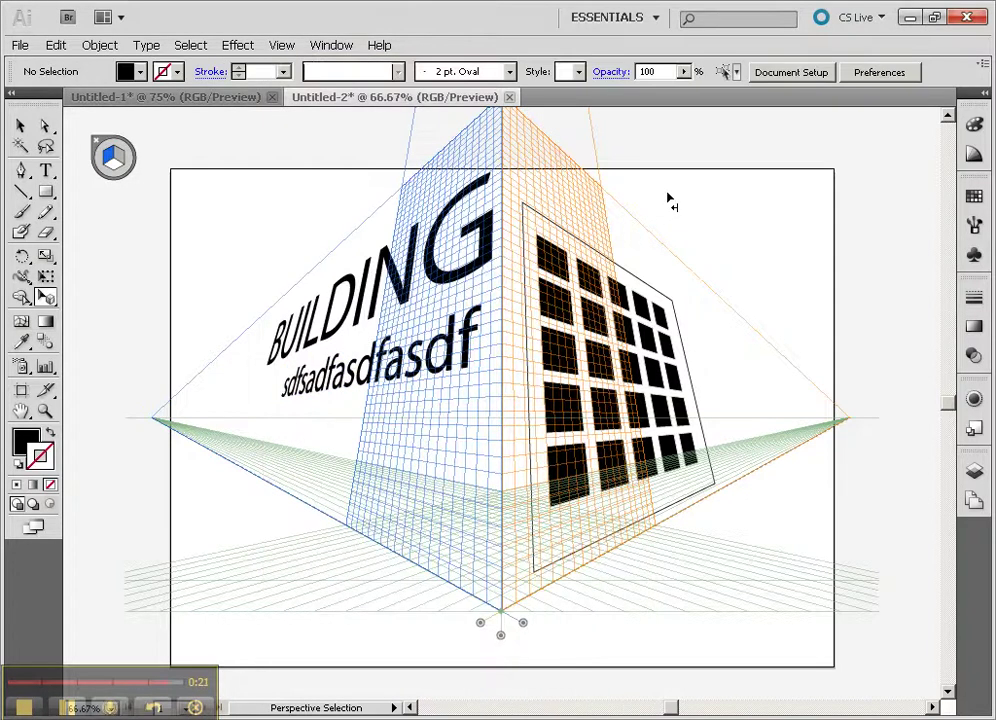